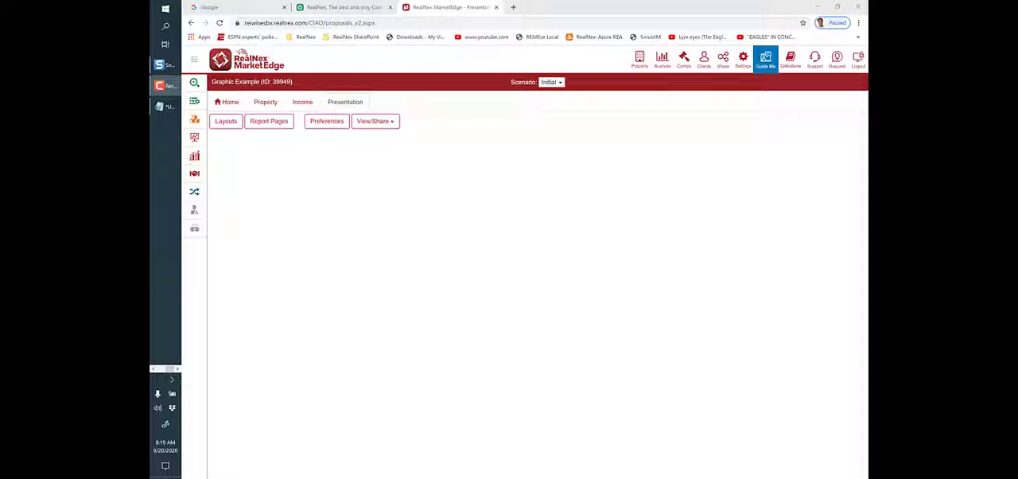
# - Add a new customizable page to the presentation from the available report pages and choose a layout option for it
pyautogui.click(268, 121)
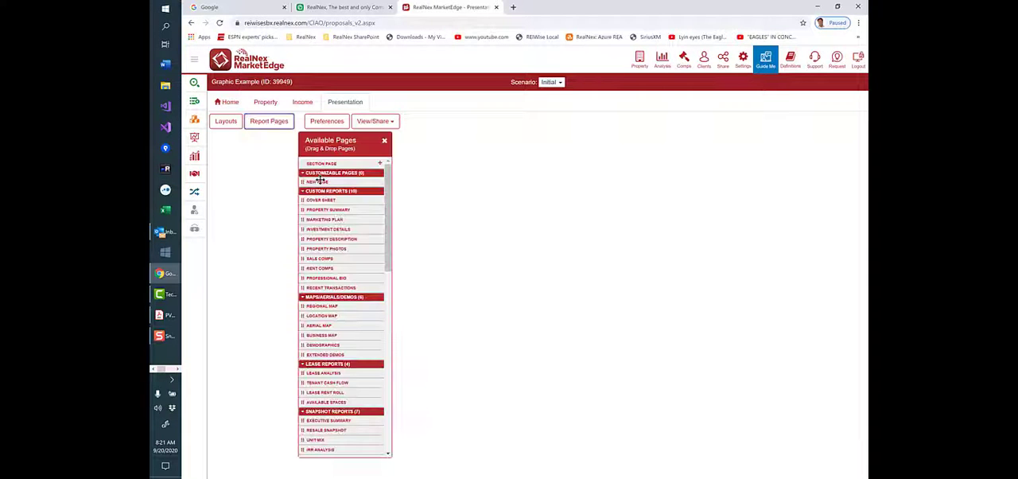
pyautogui.moveTo(319, 179); pyautogui.dragTo(239, 137)
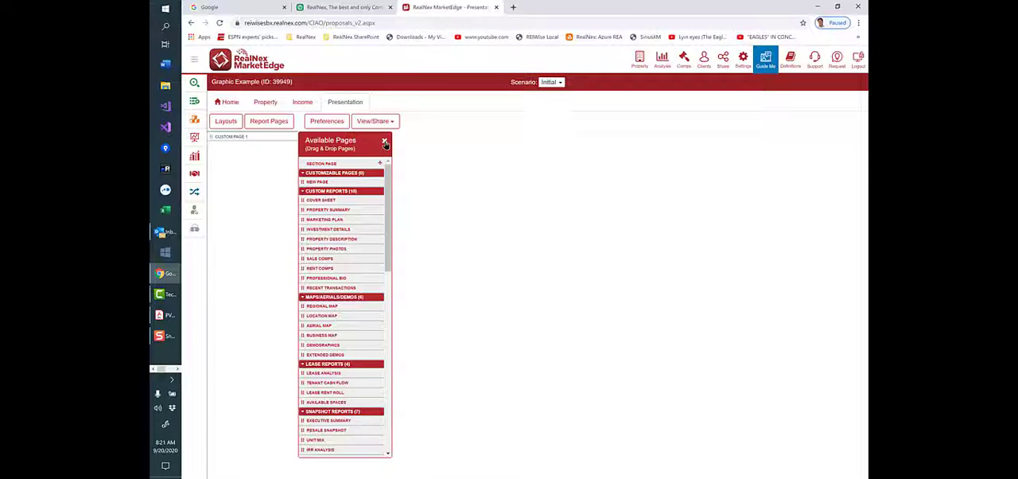
pyautogui.click(384, 141)
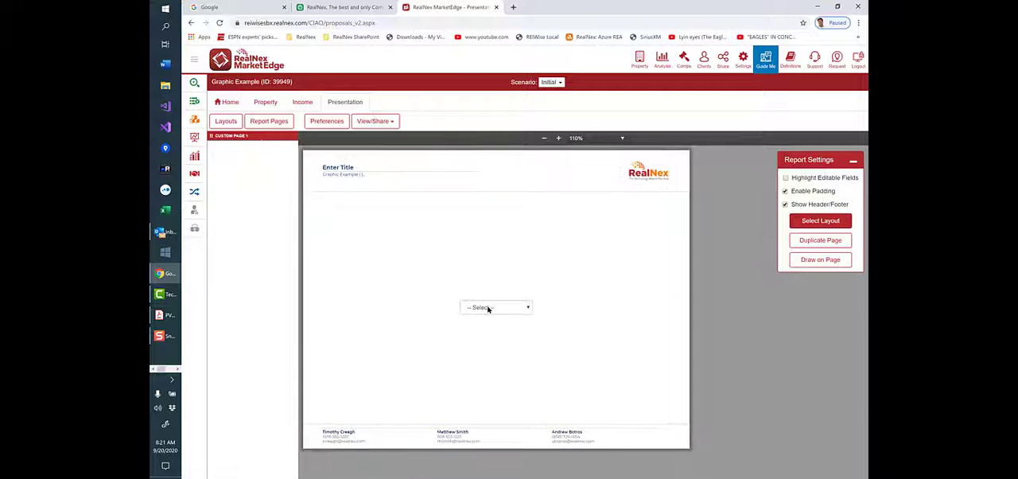
pyautogui.click(488, 309)
pyautogui.click(485, 380)
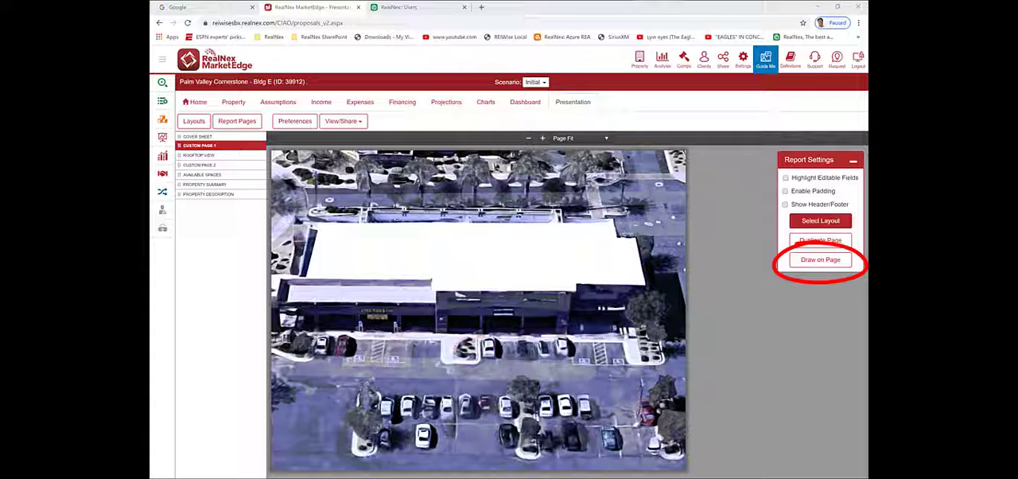
# - Start drawing on the aerial photo page and place a vertical line across the building's roof, near its left end
pyautogui.click(804, 264)
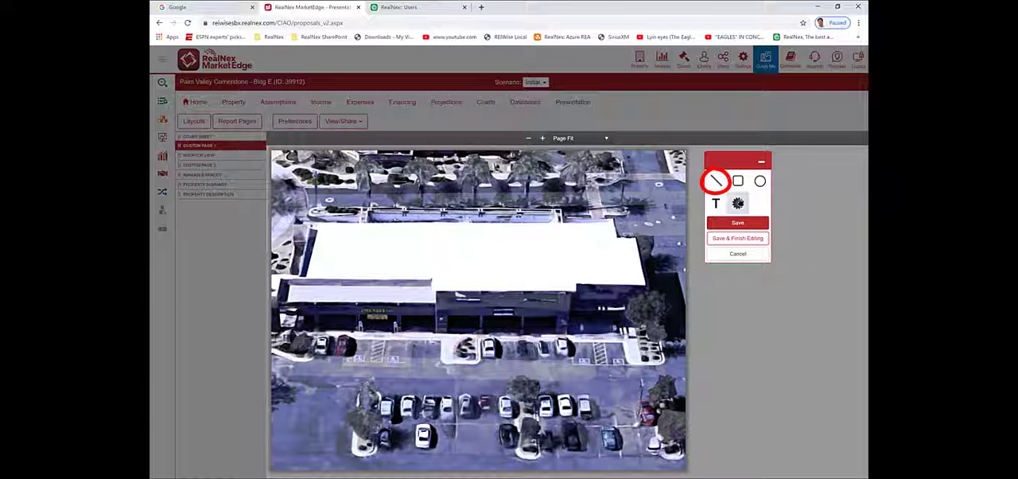
pyautogui.click(716, 182)
pyautogui.moveTo(451, 309); pyautogui.dragTo(505, 309)
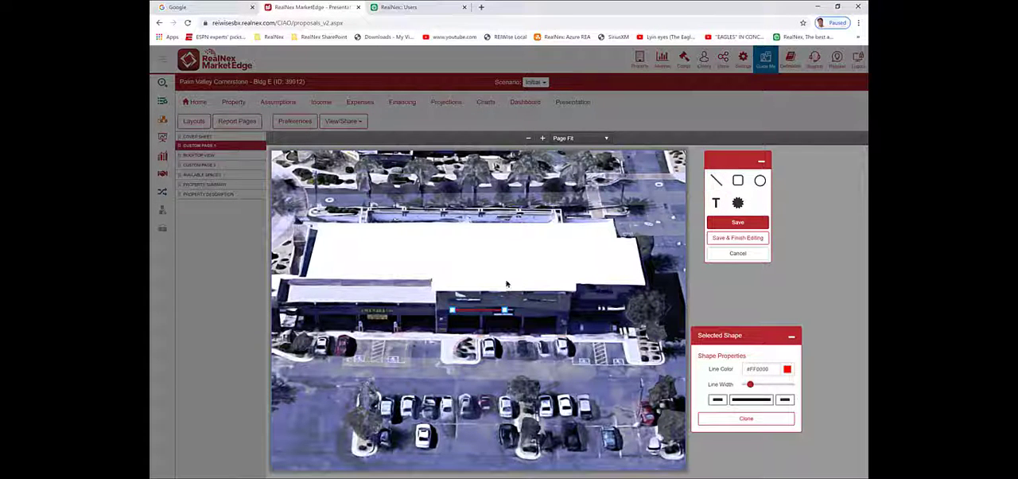
pyautogui.moveTo(475, 310); pyautogui.dragTo(356, 222)
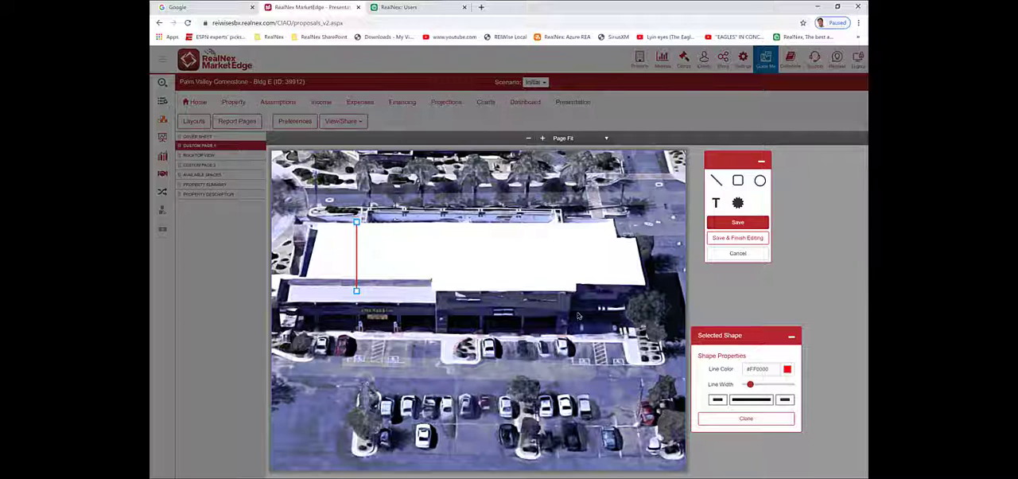
# - Set the roof line's color to black and reduce its width to the thinnest setting
pyautogui.click(769, 371)
pyautogui.moveTo(771, 370); pyautogui.dragTo(669, 370)
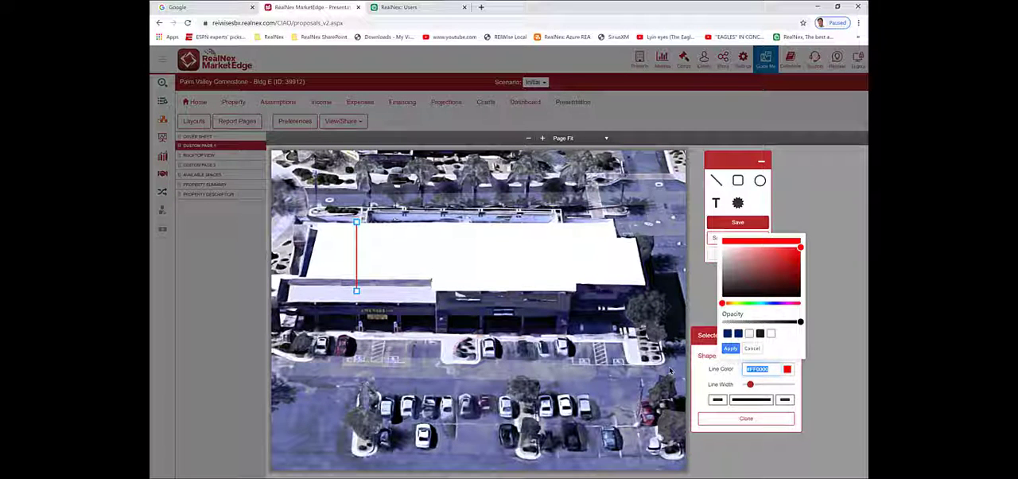
pyautogui.write('Black')
pyautogui.press('Return')
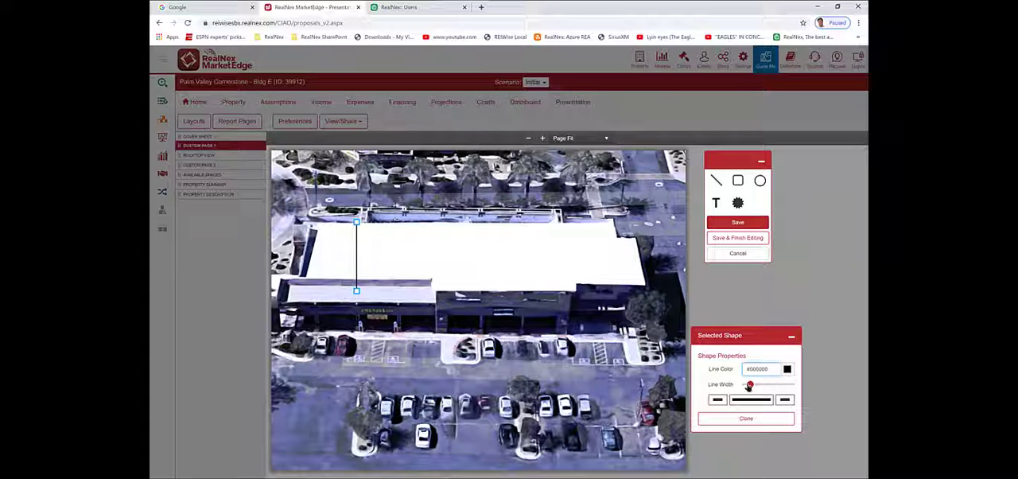
pyautogui.moveTo(749, 386); pyautogui.dragTo(744, 386)
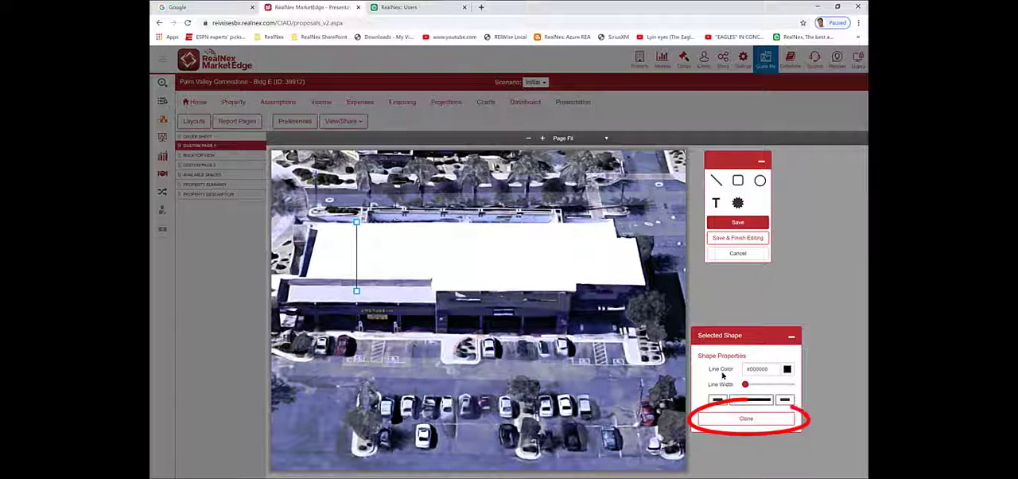
# - Clone the black line twice and space the copies to its right across the roof as unit dividers
pyautogui.click(724, 422)
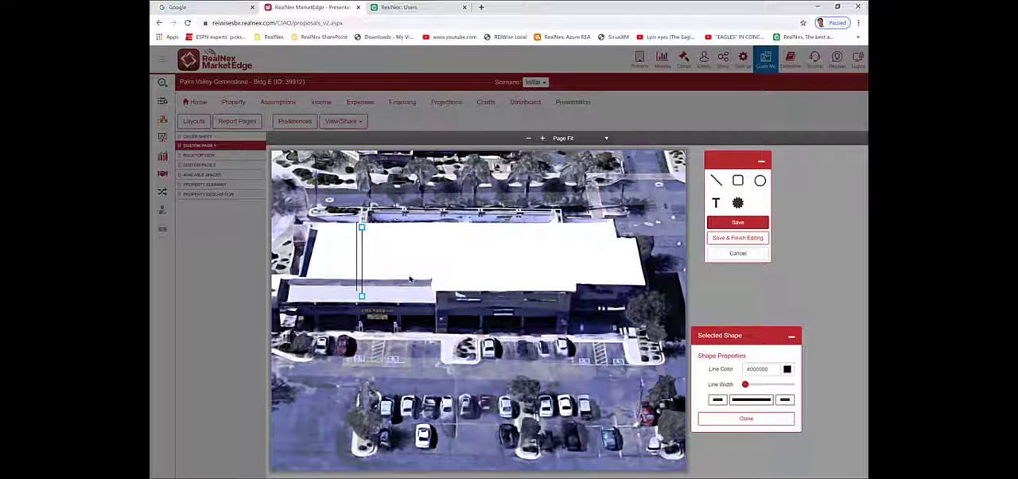
pyautogui.moveTo(361, 259); pyautogui.dragTo(399, 253)
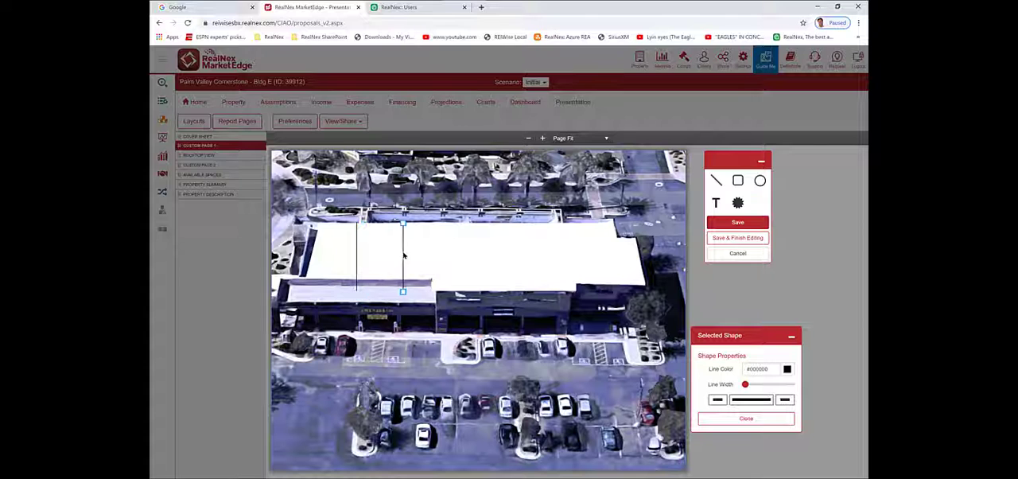
pyautogui.click(724, 422)
pyautogui.moveTo(405, 258); pyautogui.dragTo(437, 255)
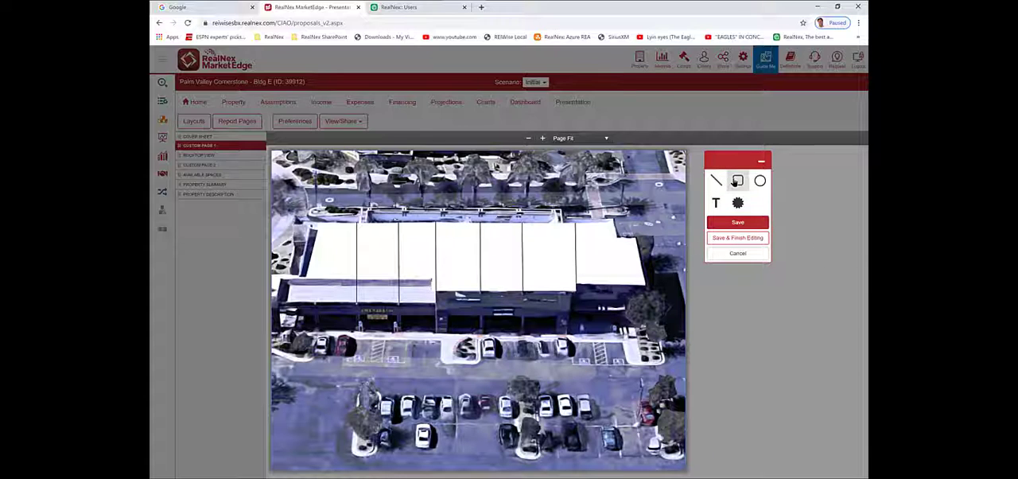
# - Add a rectangle covering the second and third roof sections, between the first and third divider lines
pyautogui.click(737, 181)
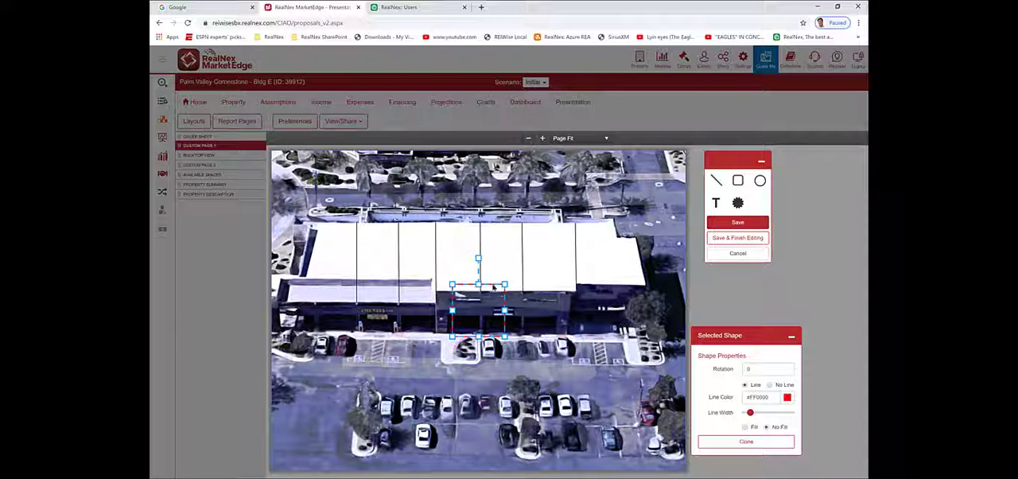
pyautogui.moveTo(493, 287); pyautogui.dragTo(398, 225)
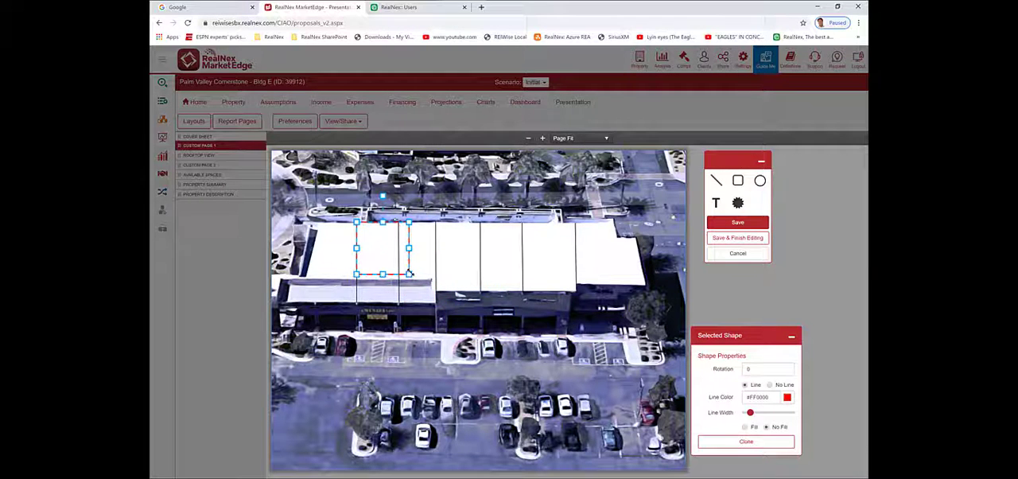
pyautogui.moveTo(410, 273); pyautogui.dragTo(435, 291)
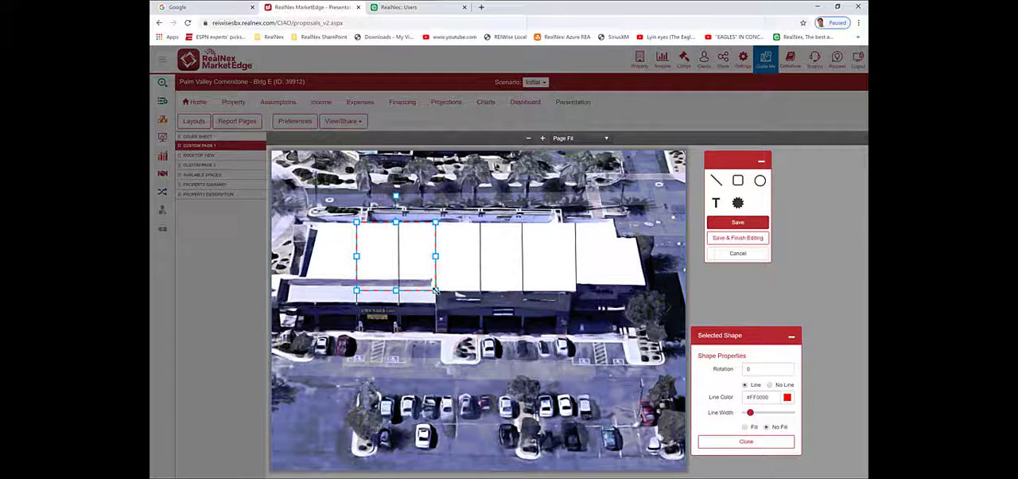
# - Remove the rectangle's outline and fill it with Navy
pyautogui.click(770, 385)
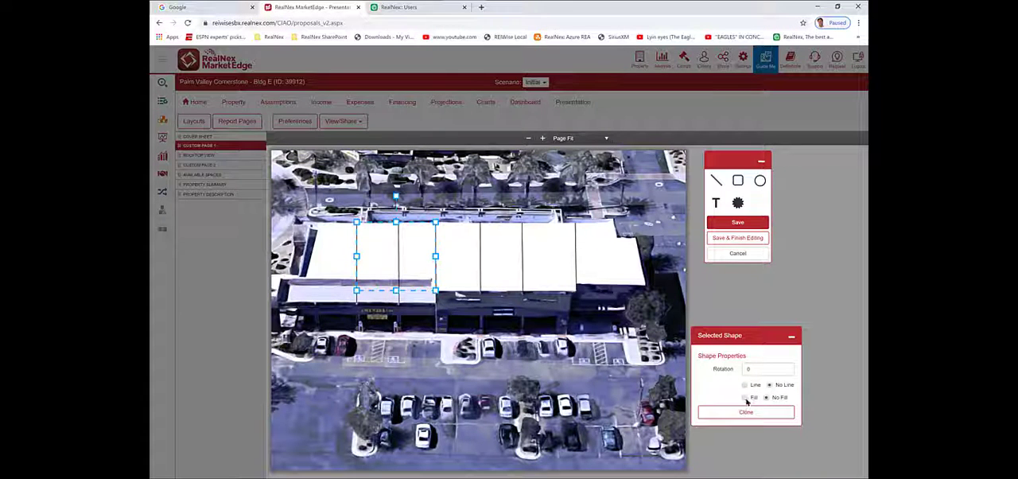
pyautogui.click(745, 398)
pyautogui.moveTo(776, 410); pyautogui.dragTo(730, 411)
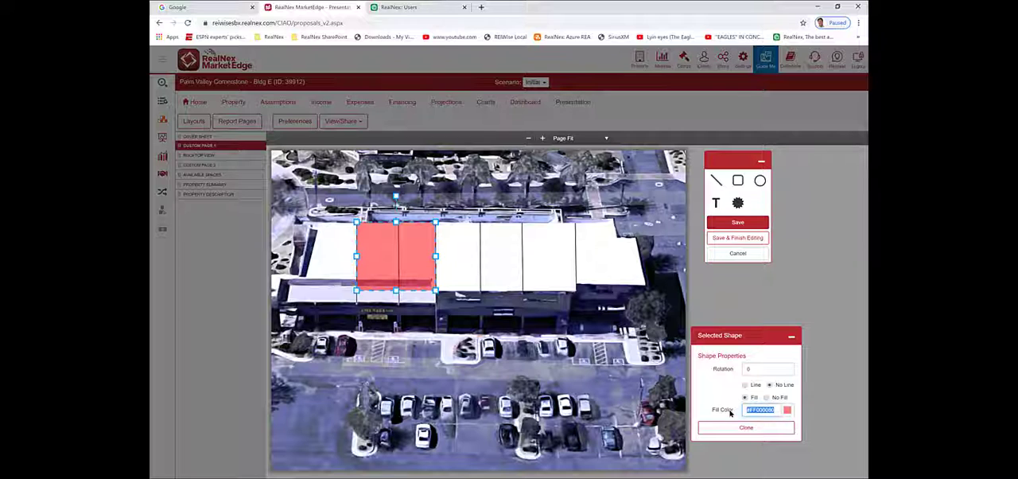
pyautogui.write('Navy')
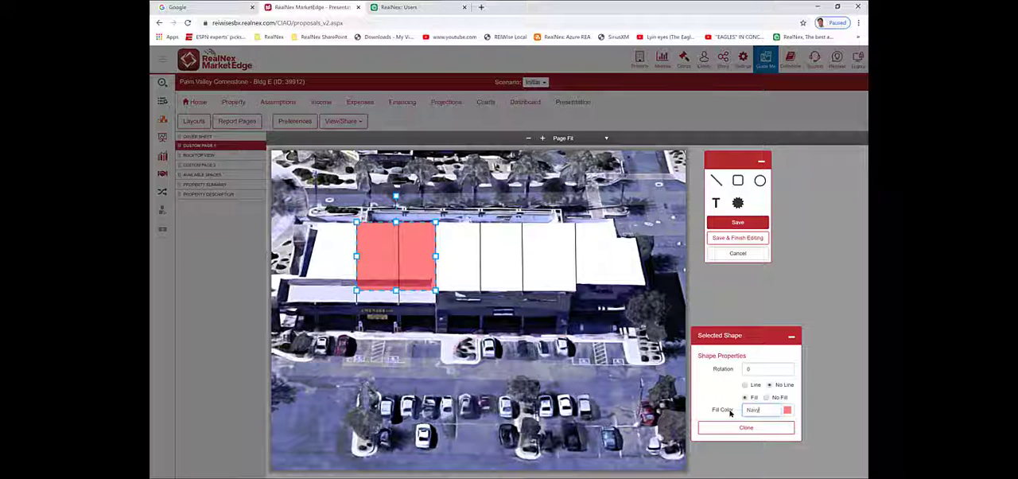
# - Lower the rectangle's fill opacity to about 25% and extend its lower edge to the front edge of the roof
pyautogui.click(786, 410)
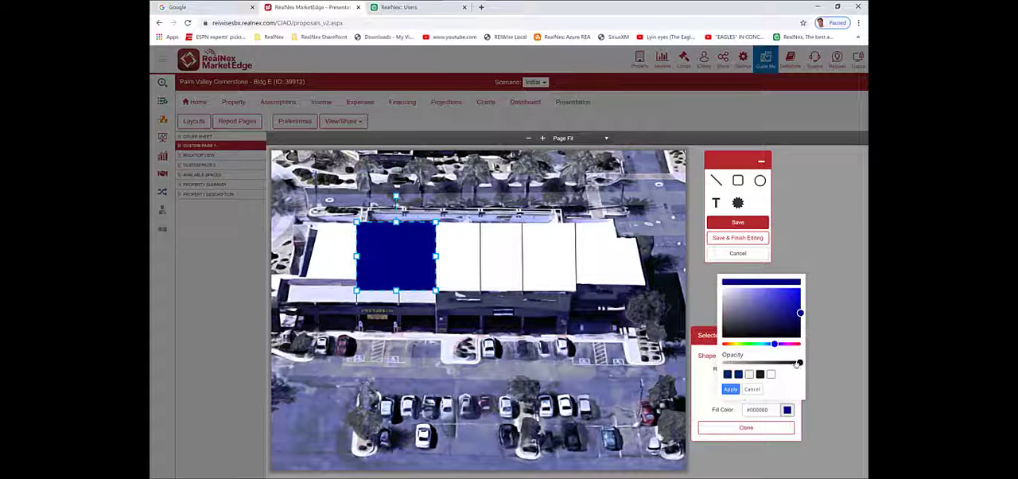
pyautogui.moveTo(800, 361); pyautogui.dragTo(741, 364)
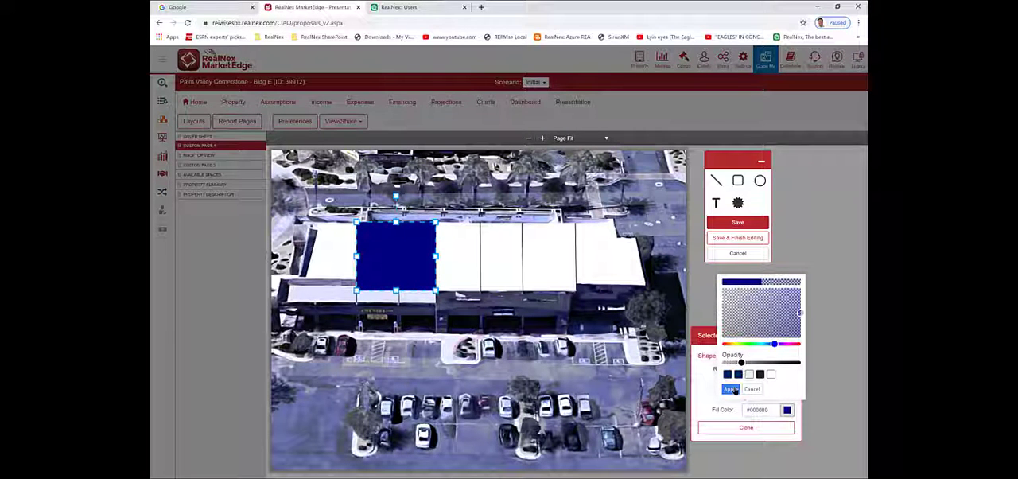
pyautogui.click(730, 389)
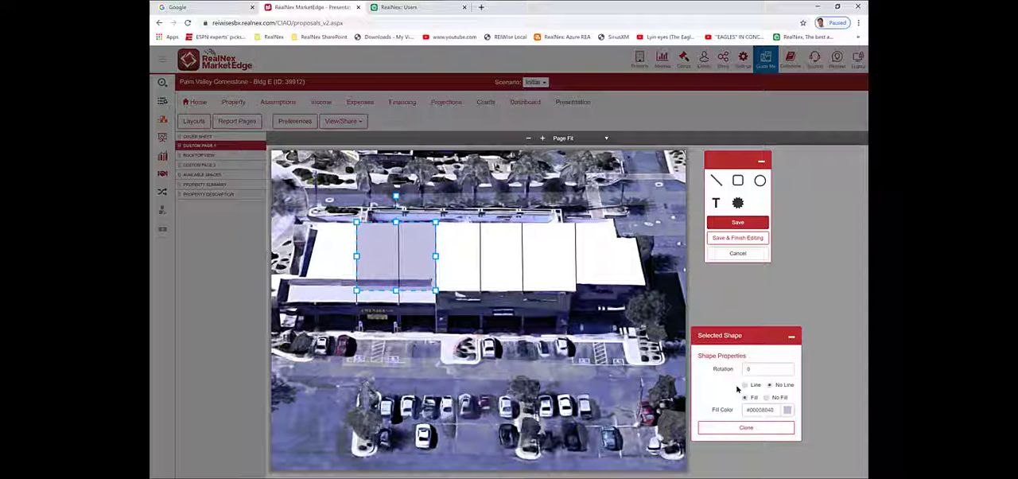
pyautogui.moveTo(396, 290); pyautogui.dragTo(396, 303)
pyautogui.click(729, 306)
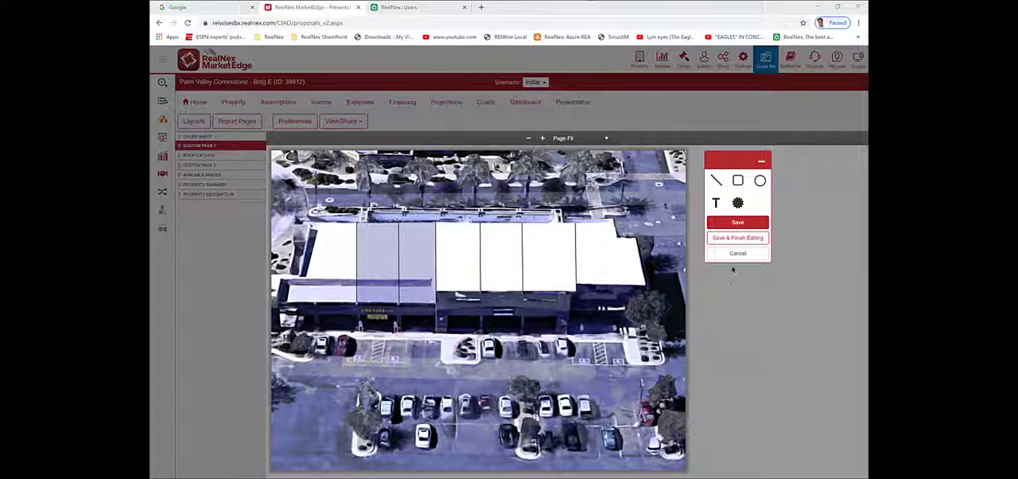
# - Add a text box on the leftmost roof section and set its rotation to 270
pyautogui.click(716, 203)
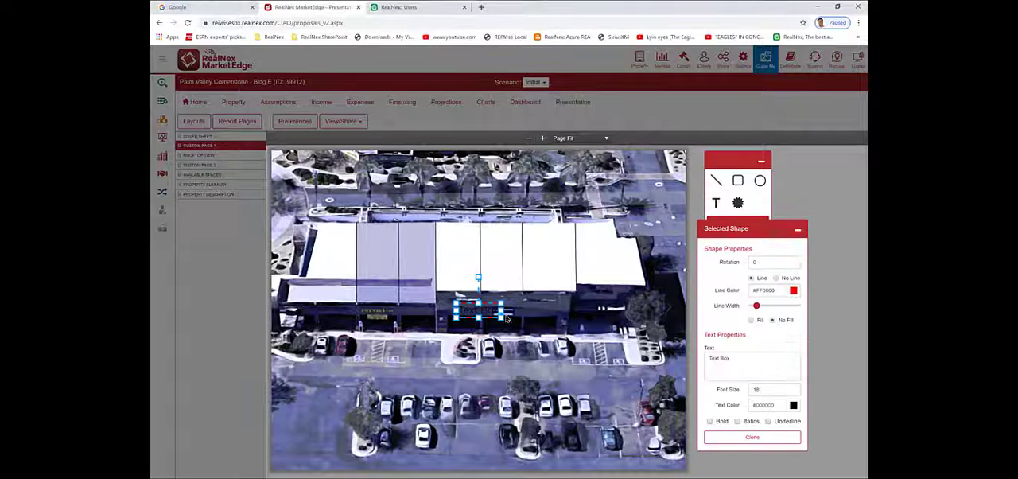
pyautogui.moveTo(489, 311); pyautogui.dragTo(358, 259)
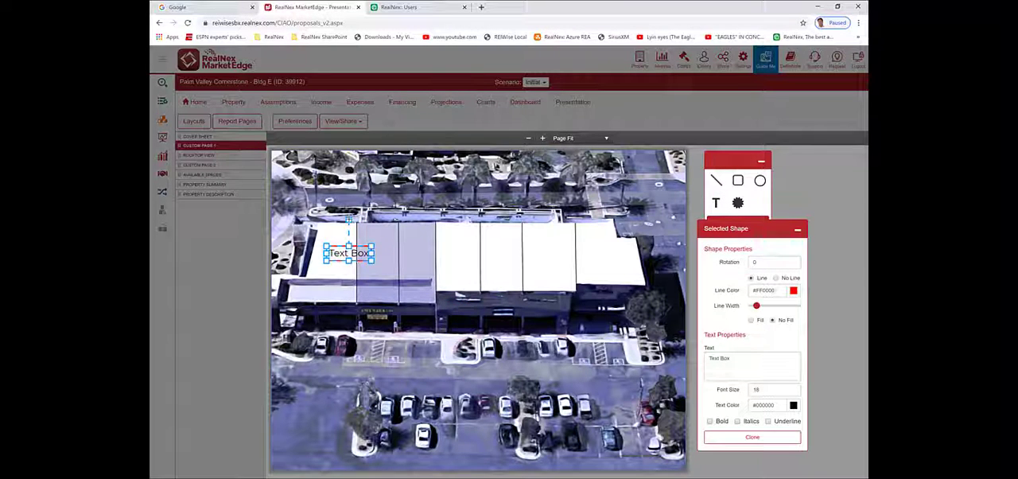
pyautogui.moveTo(348, 219); pyautogui.dragTo(324, 229)
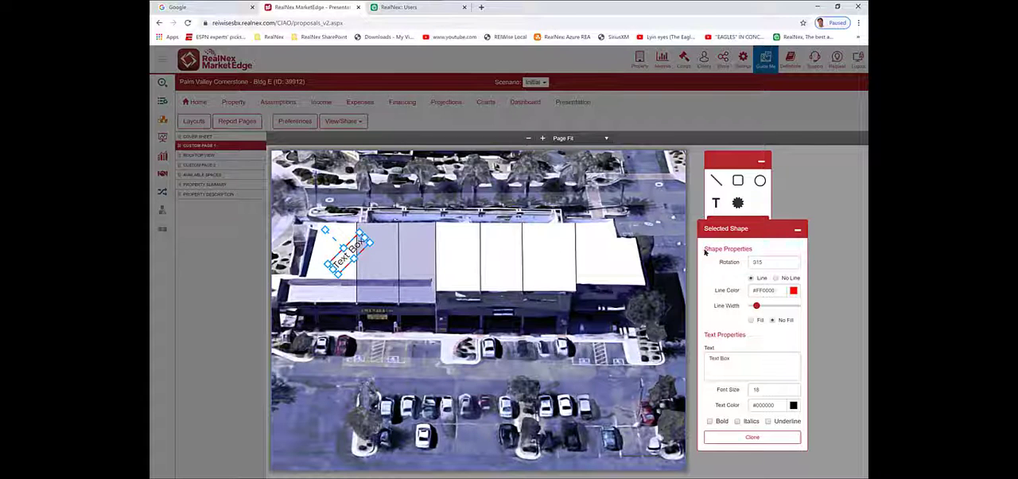
pyautogui.moveTo(770, 261); pyautogui.dragTo(665, 264)
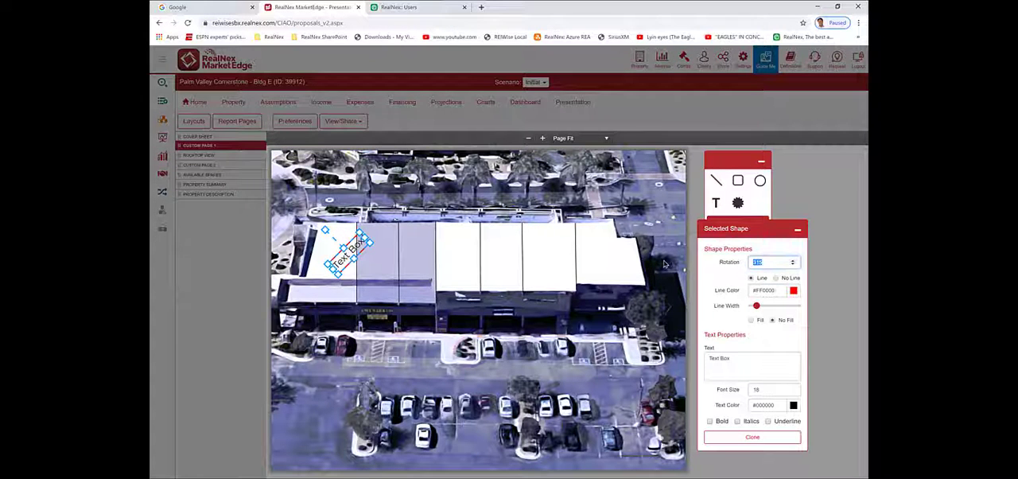
pyautogui.write('270')
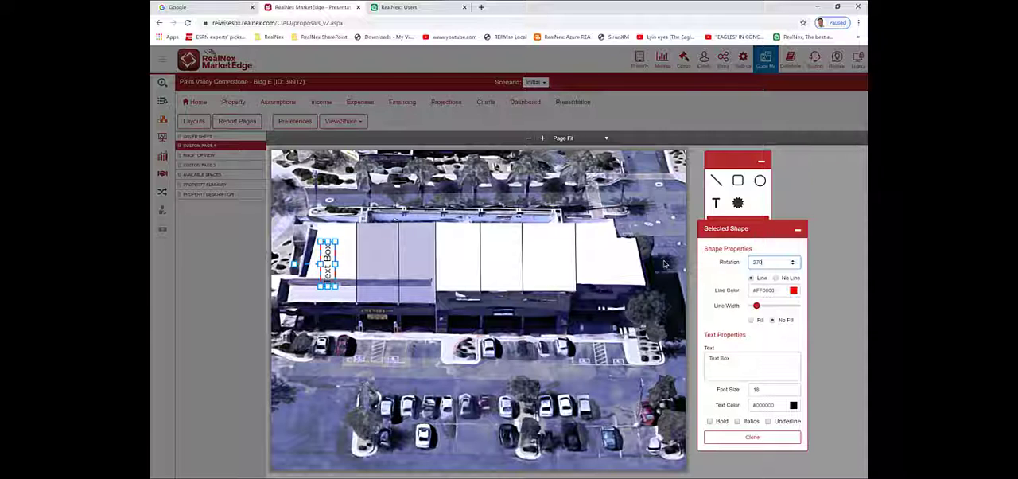
pyautogui.click(665, 264)
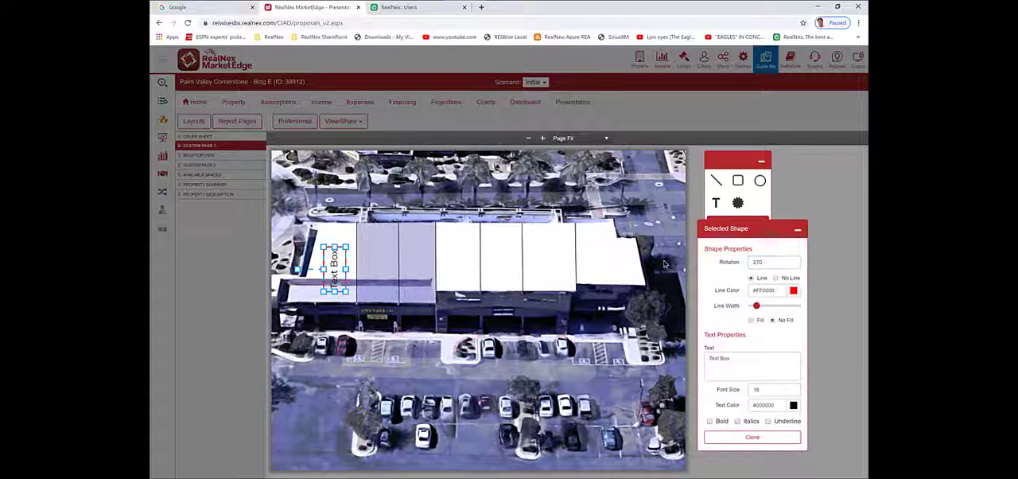
# - Remove the text box's outline and change its text to "PostalAnnex+"
pyautogui.click(775, 277)
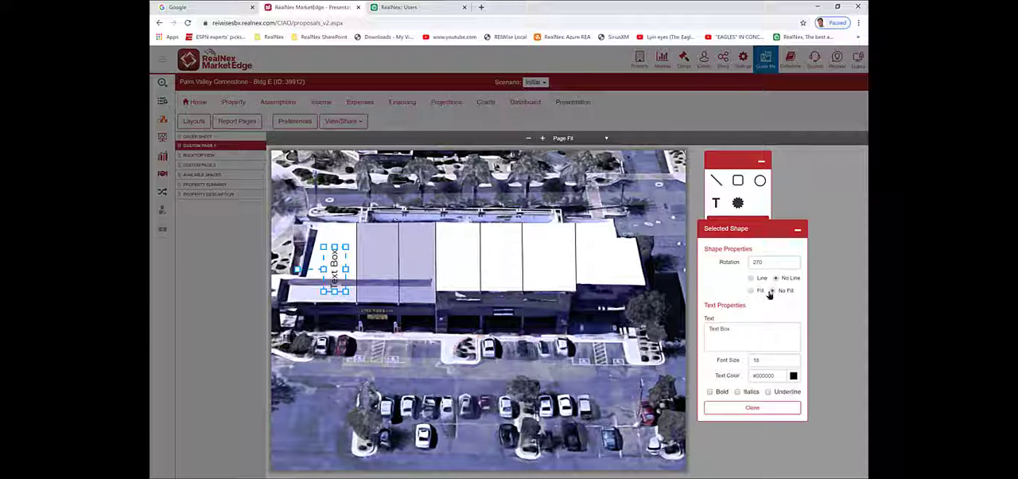
pyautogui.moveTo(744, 326); pyautogui.dragTo(666, 337)
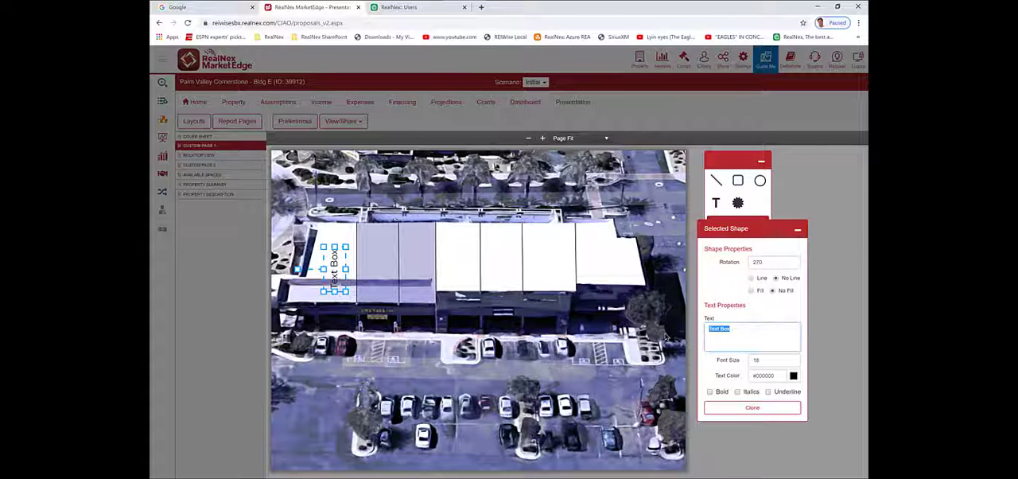
pyautogui.write('Pos')
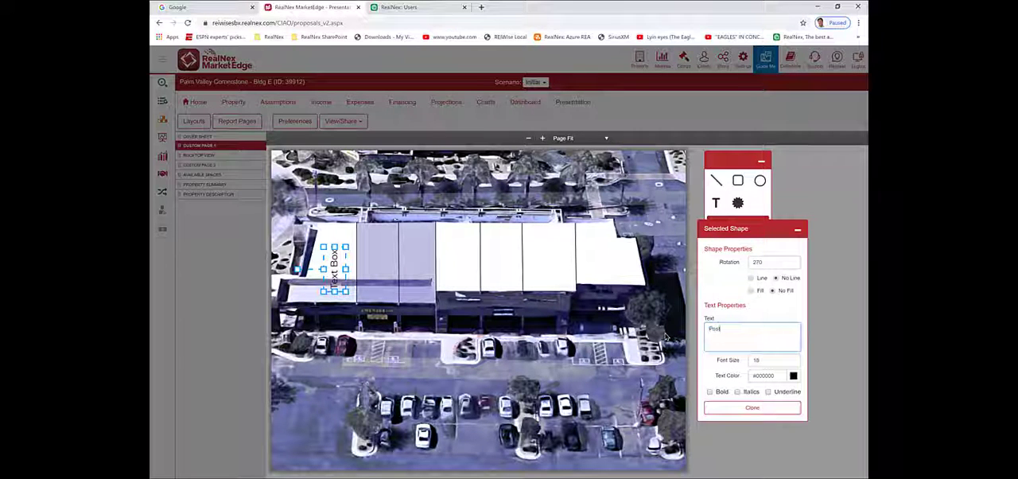
pyautogui.write('itlAnnex')
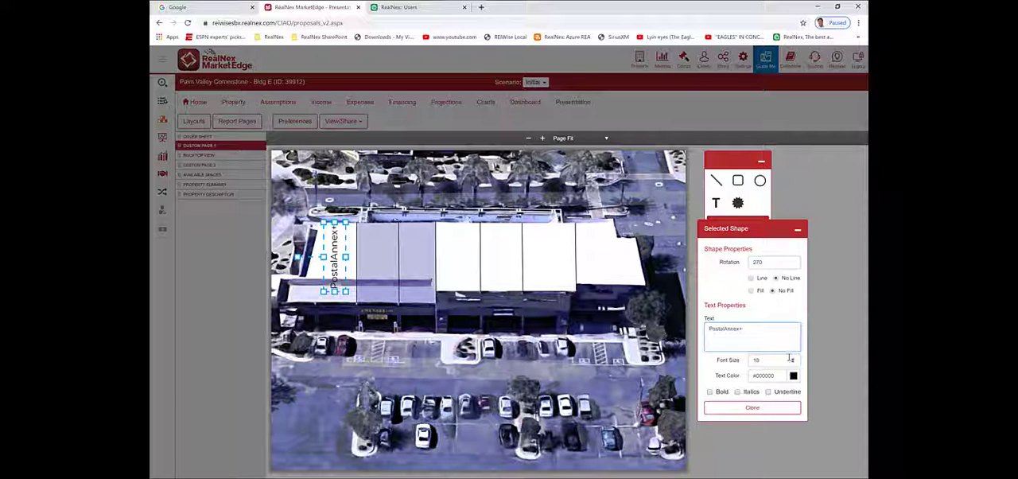
# - Set the PostalAnnex+ label's font size to 12 and its text color to black (#000000)
pyautogui.moveTo(785, 362); pyautogui.dragTo(695, 368)
pyautogui.write('12')
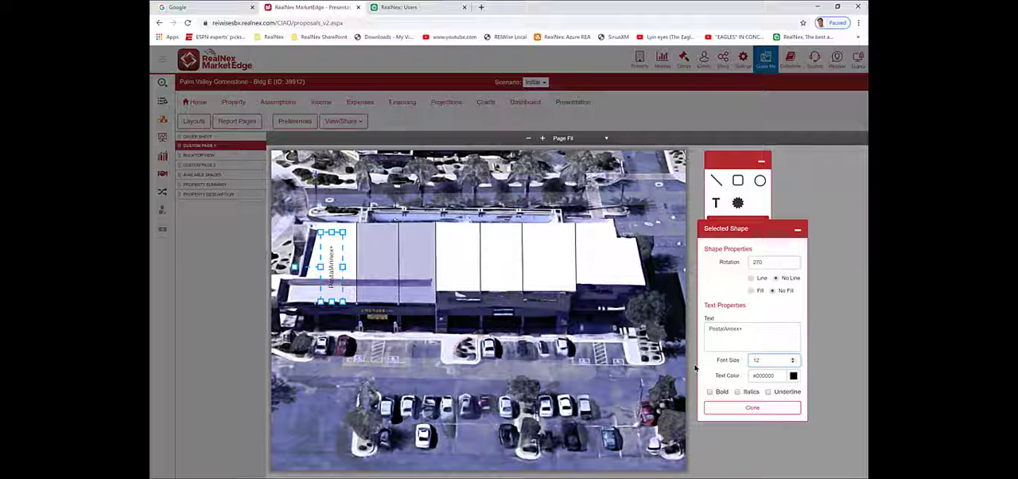
pyautogui.click(765, 376)
pyautogui.write('fff')
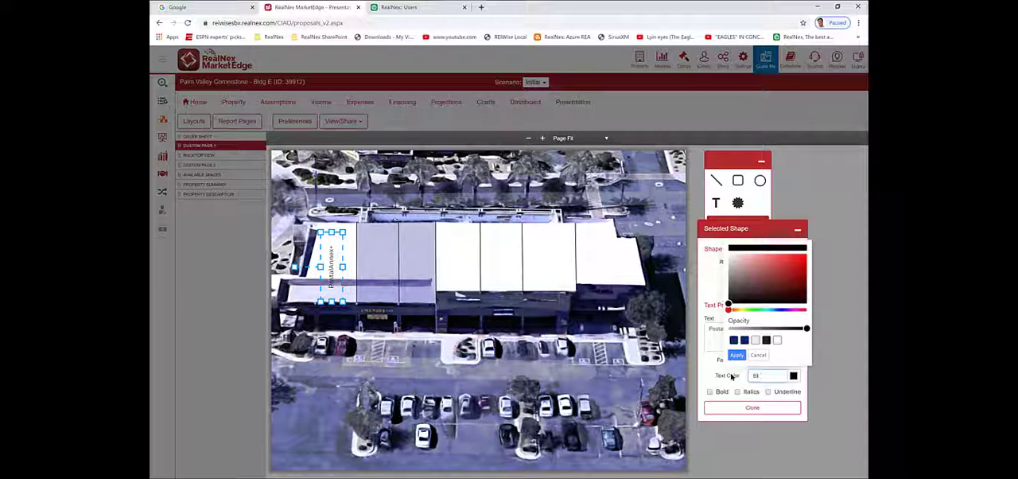
pyautogui.click(731, 376)
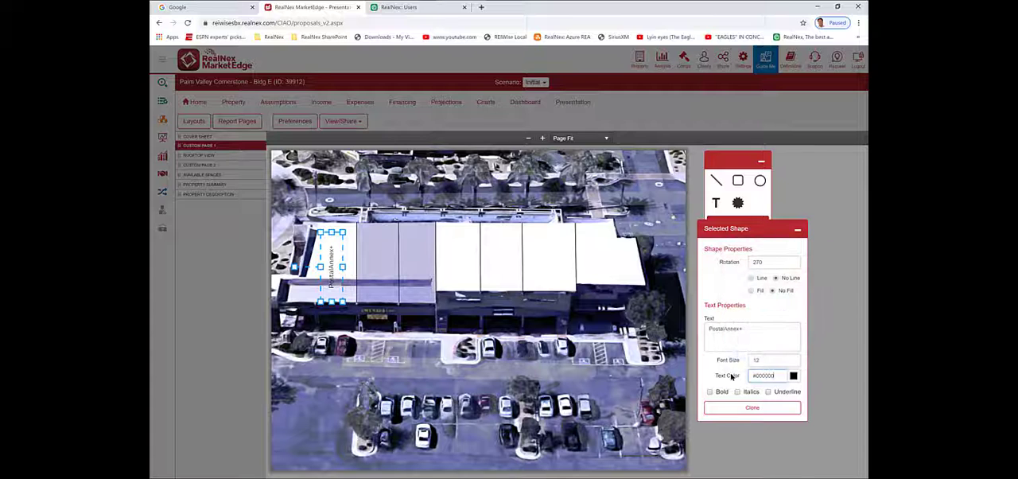
# - Reposition the PostalAnnex+ label within its roof section, shorten its box, and clone it for the adjacent shaded section
pyautogui.moveTo(335, 262); pyautogui.dragTo(337, 254)
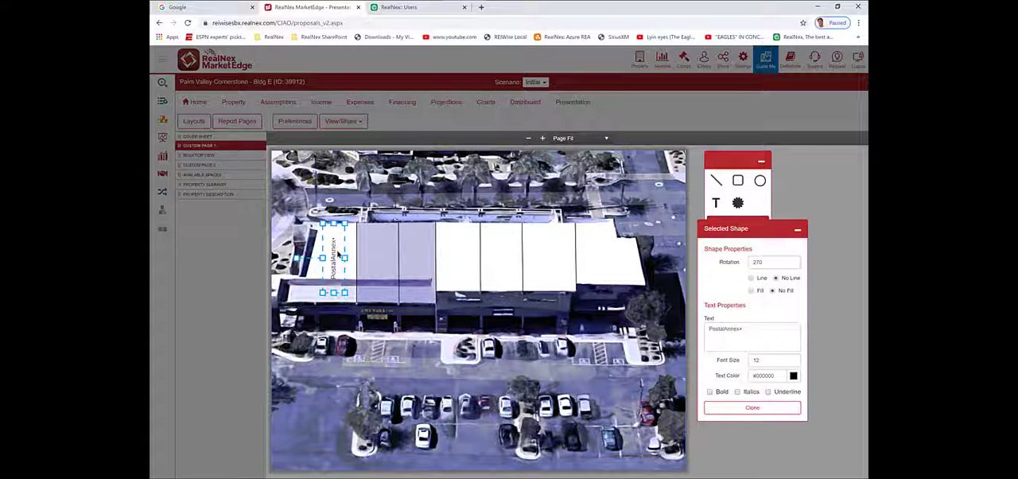
pyautogui.moveTo(333, 292); pyautogui.dragTo(413, 284)
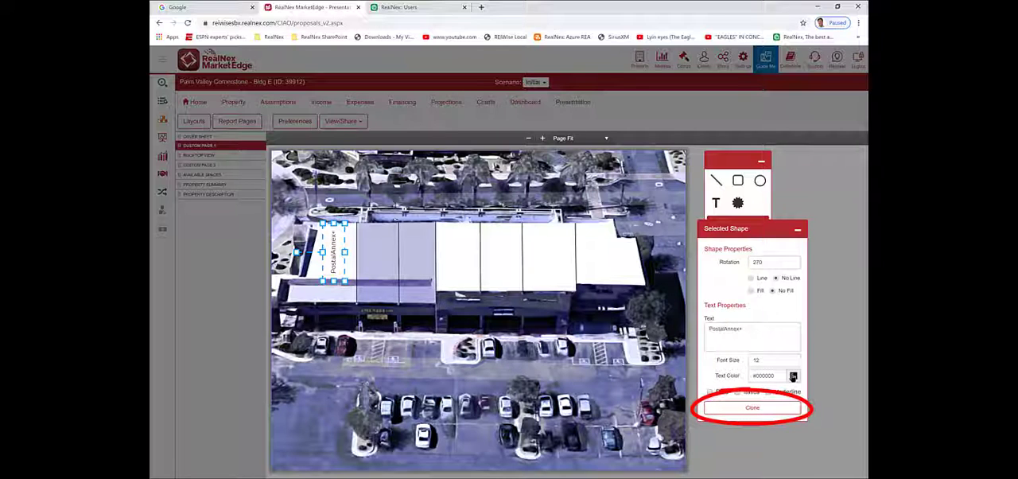
pyautogui.click(747, 408)
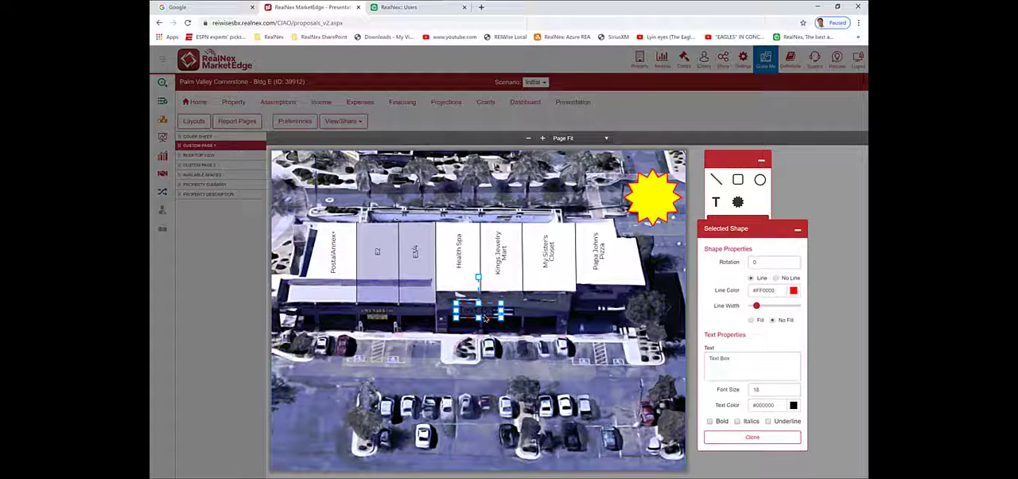
# - Place the text box over the yellow starburst and change its text to "76,000" and "cars per day" on two lines
pyautogui.moveTo(484, 318); pyautogui.dragTo(658, 204)
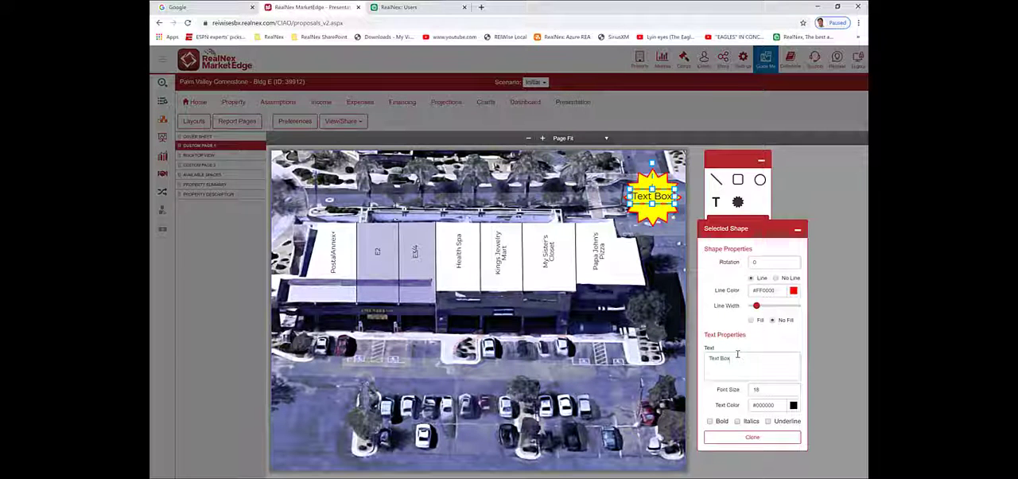
pyautogui.moveTo(737, 354); pyautogui.dragTo(676, 355)
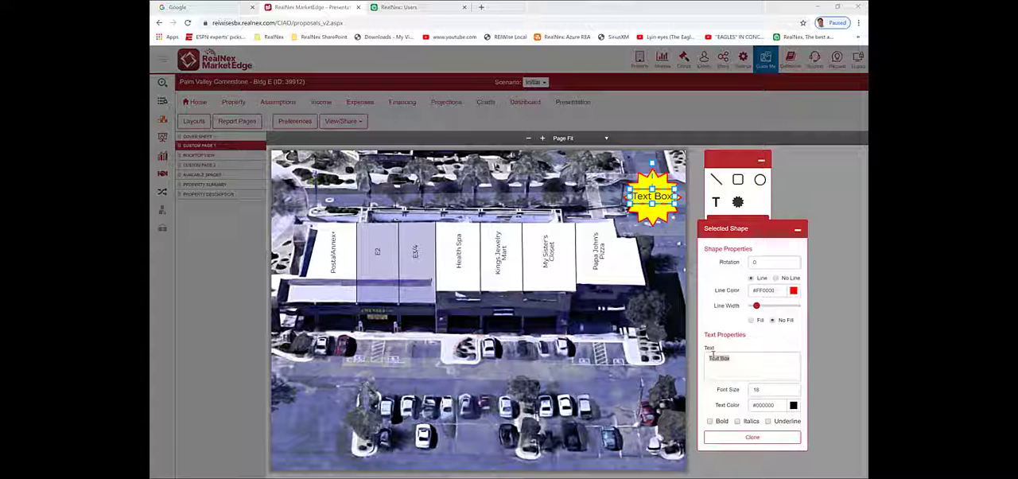
pyautogui.moveTo(739, 357); pyautogui.dragTo(682, 358)
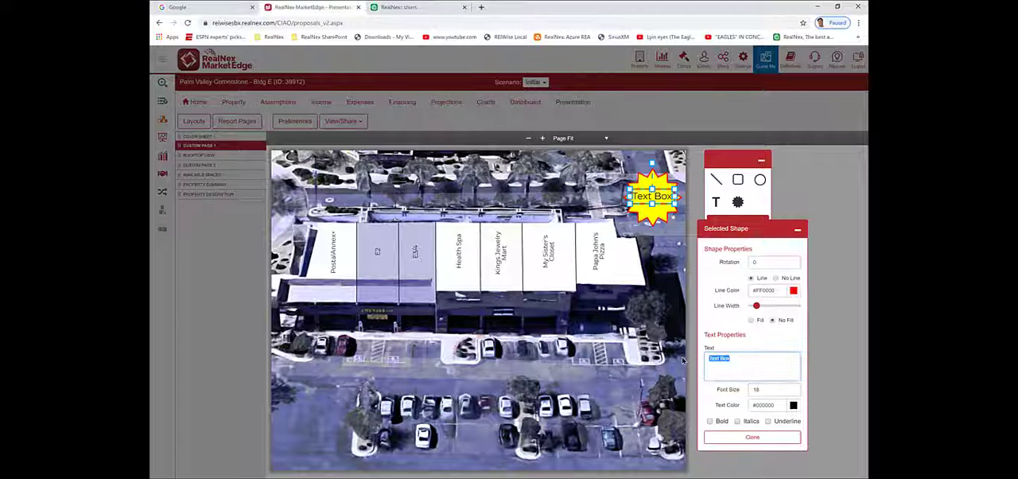
pyautogui.write('26,000')
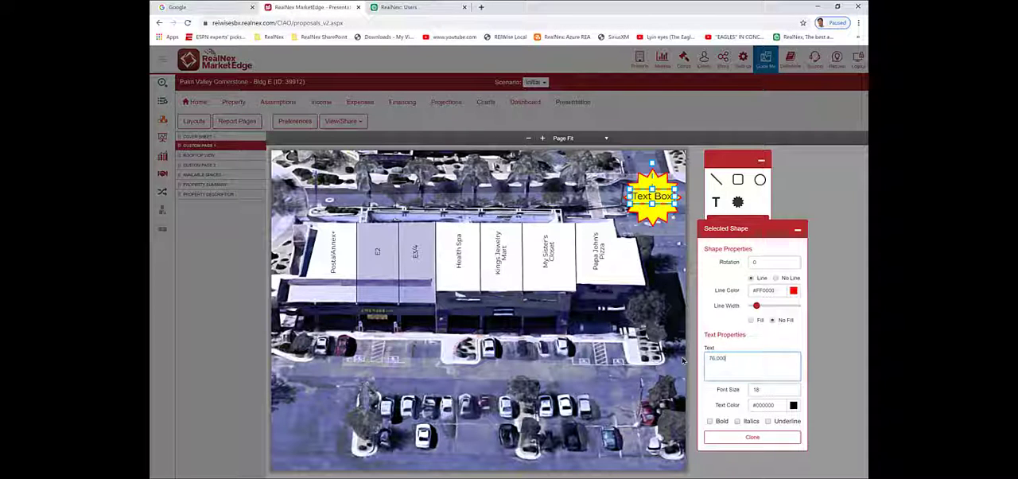
pyautogui.press('Return')
pyautogui.write('cars per day')
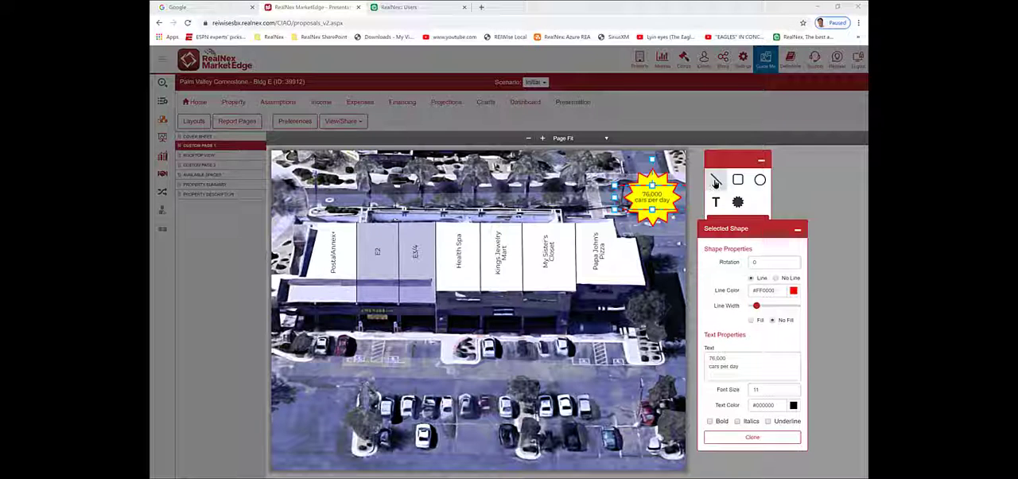
# - Draw a red line from the building's front edge up to the E3/4 label, with an arrowhead at the label end
pyautogui.click(715, 180)
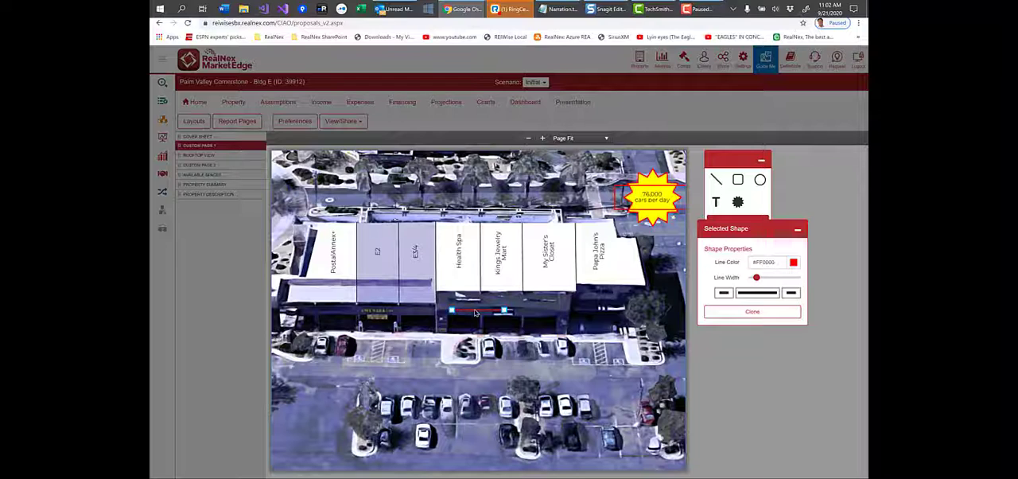
pyautogui.moveTo(473, 314)
pyautogui.mouseDown()
pyautogui.moveTo(437, 264)
pyautogui.moveTo(461, 300)
pyautogui.moveTo(441, 327)
pyautogui.mouseUp()
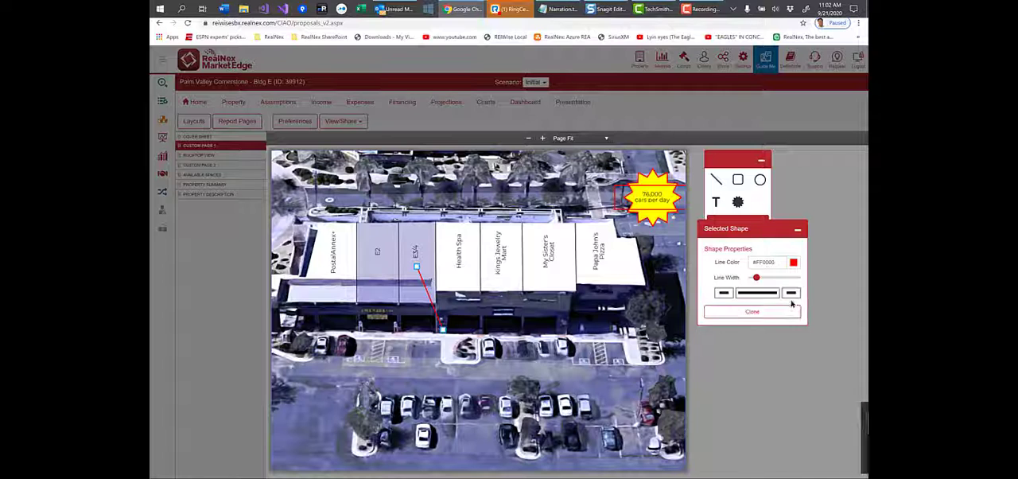
pyautogui.click(722, 295)
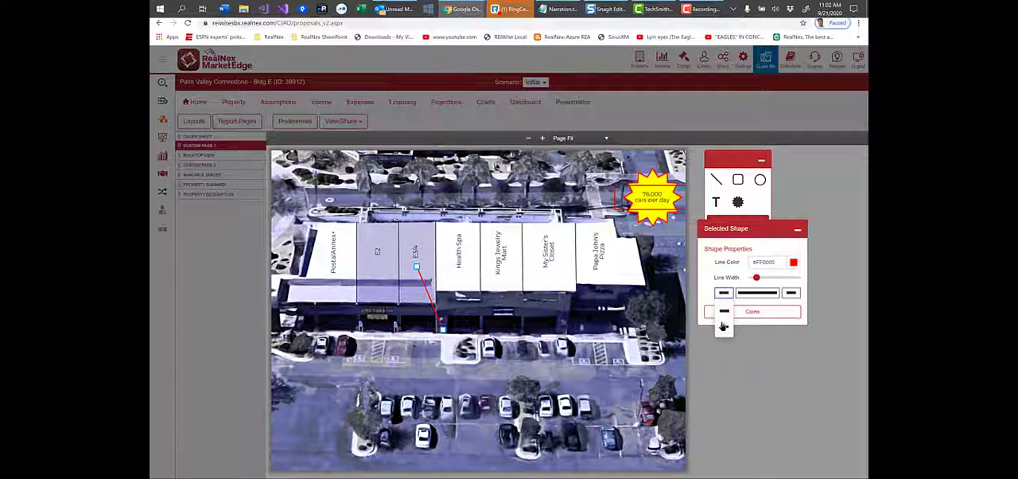
pyautogui.click(721, 328)
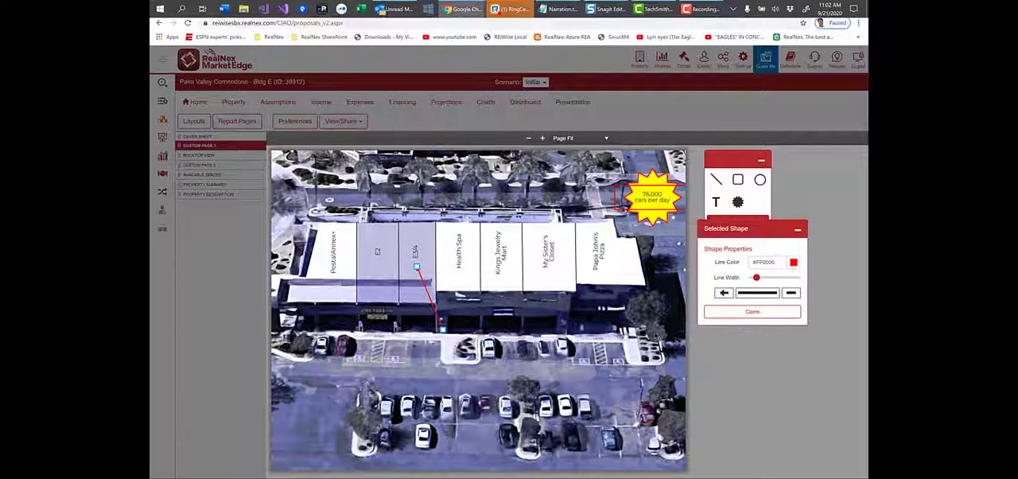
# - Clone the red arrow and position the copy to point at the E2 label from the street behind the building
pyautogui.click(748, 311)
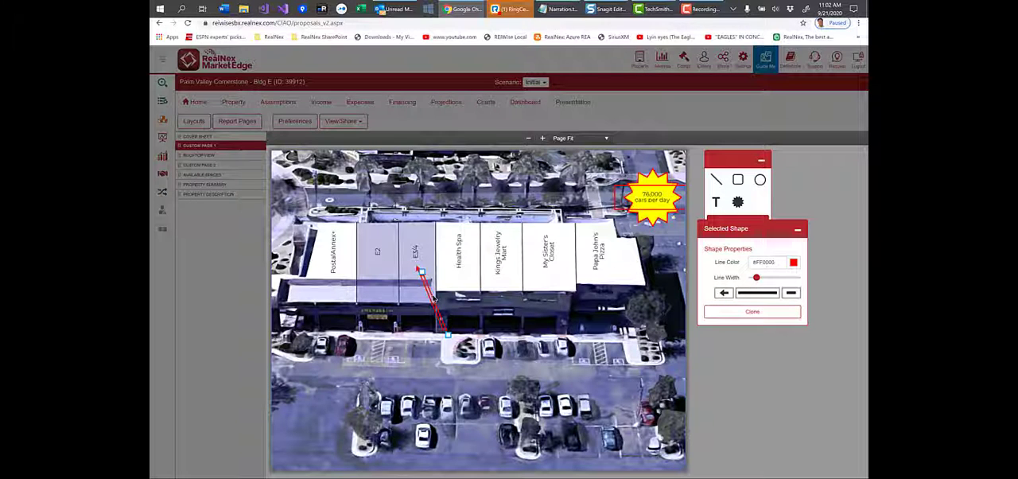
pyautogui.moveTo(434, 302)
pyautogui.mouseDown()
pyautogui.moveTo(422, 230)
pyautogui.moveTo(392, 265)
pyautogui.mouseUp()
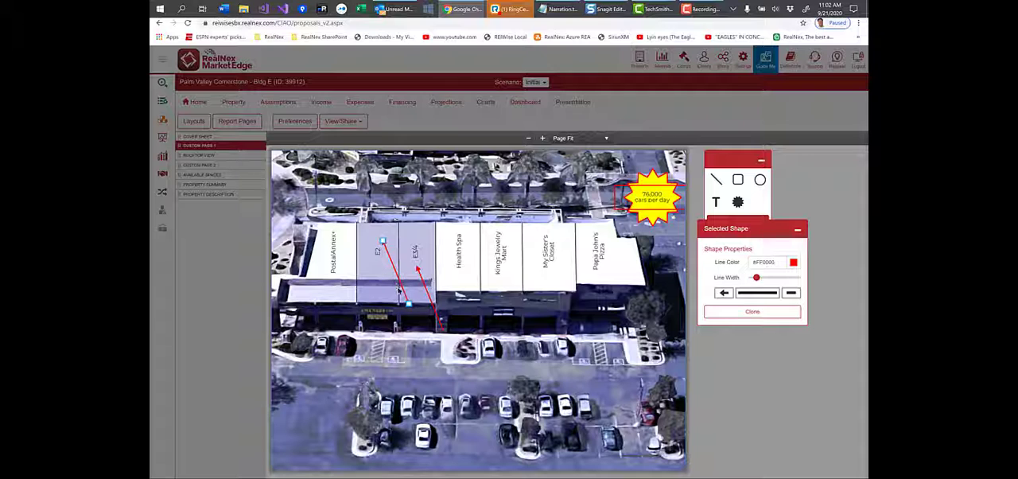
pyautogui.moveTo(406, 303); pyautogui.dragTo(418, 194)
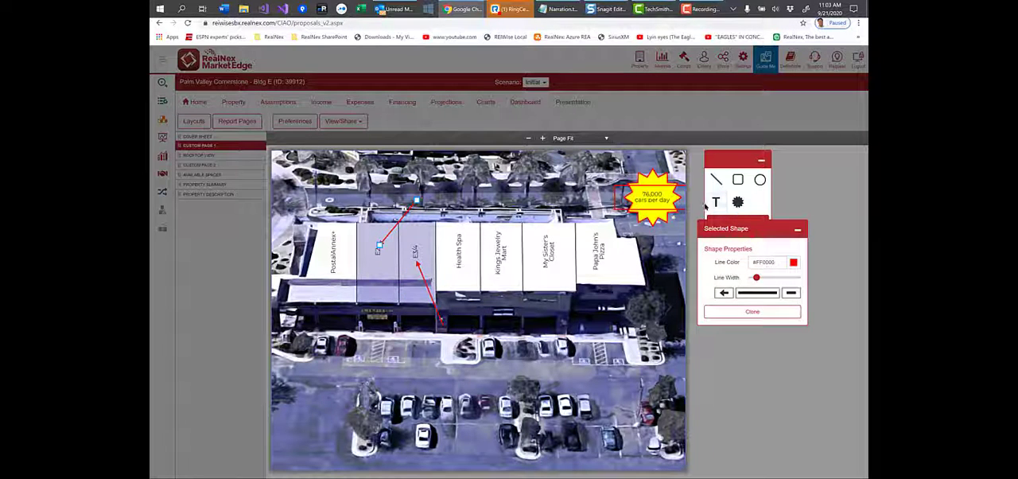
# - Add a text box with a gray (#808080) outline at the minimum line width
pyautogui.click(715, 202)
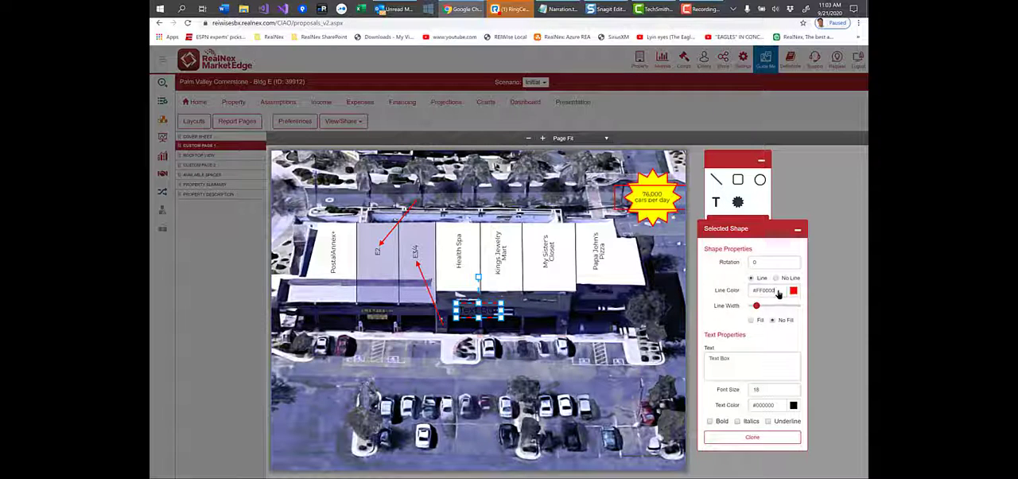
pyautogui.click(775, 290)
pyautogui.write('#')
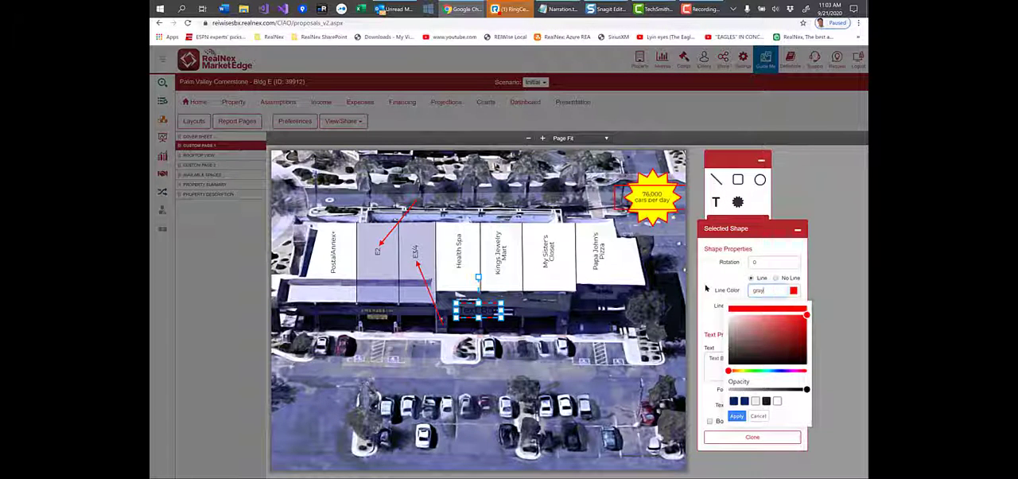
pyautogui.press('Return')
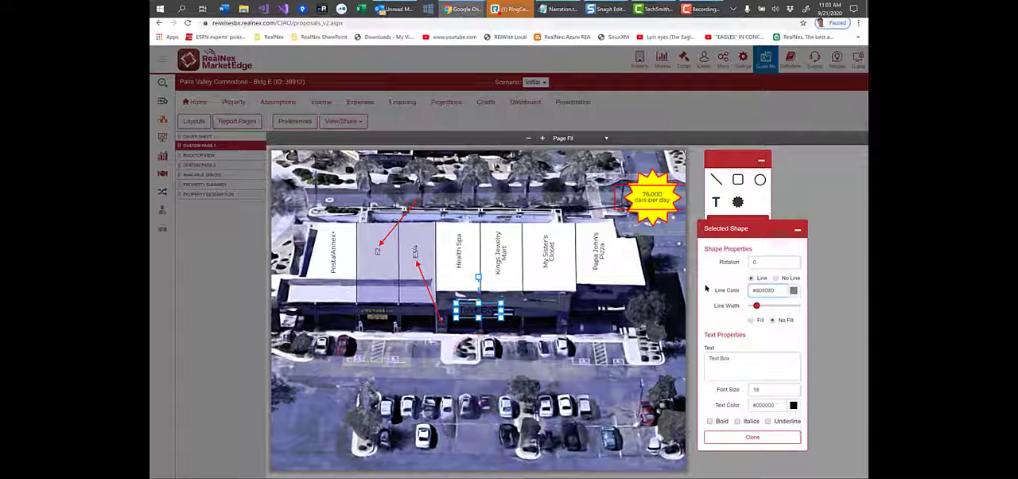
pyautogui.moveTo(757, 306); pyautogui.dragTo(750, 307)
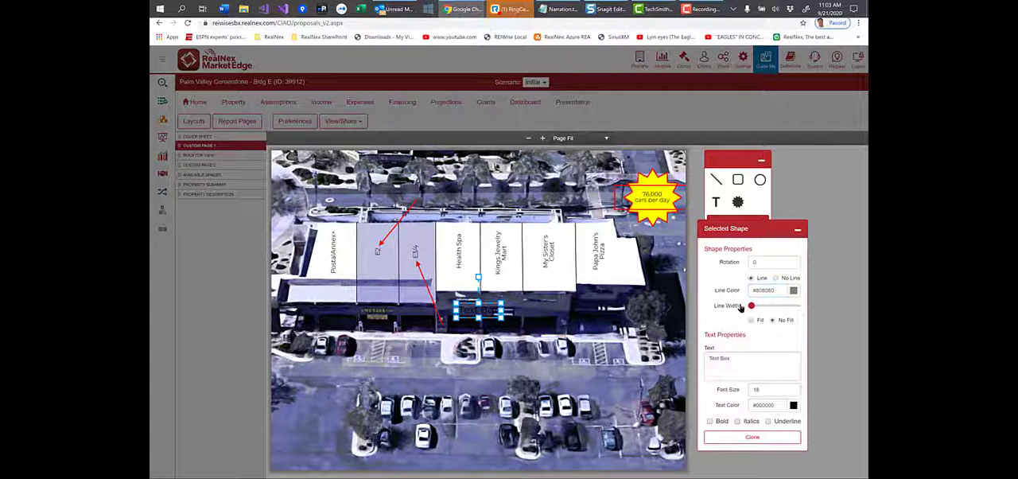
# - Fill the new text box with white (#FFFFFF) and change its text to "3,576 SF"
pyautogui.click(750, 321)
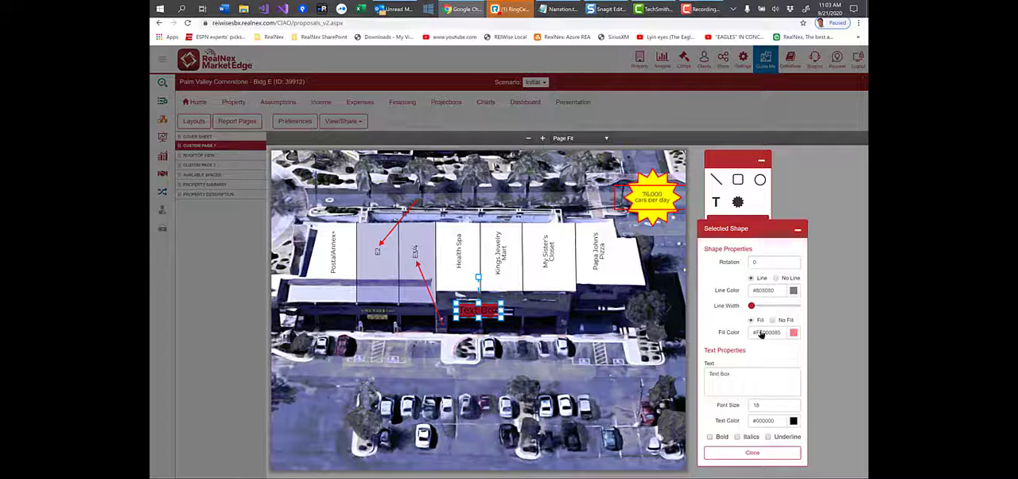
pyautogui.moveTo(783, 334); pyautogui.dragTo(706, 334)
pyautogui.write('#FFFFFF')
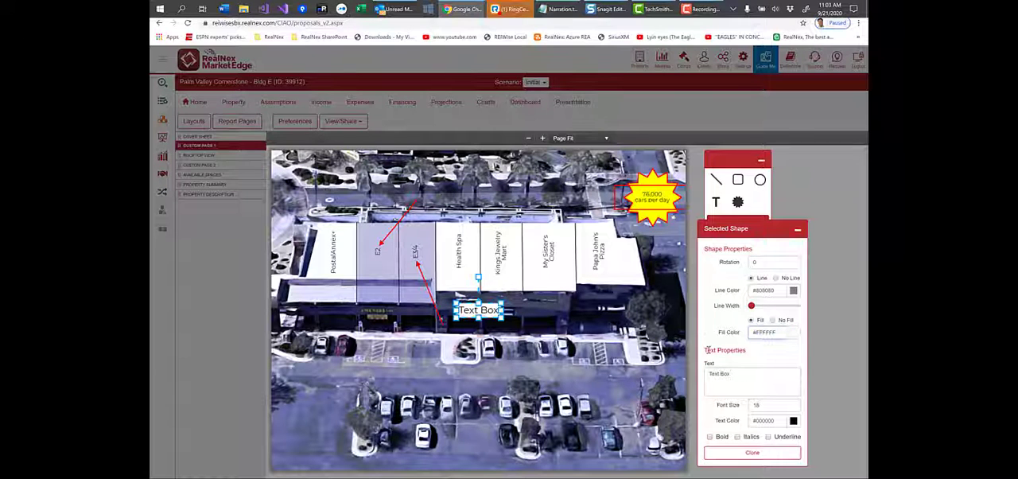
pyautogui.moveTo(732, 373); pyautogui.dragTo(647, 378)
pyautogui.write('3,576 SF')
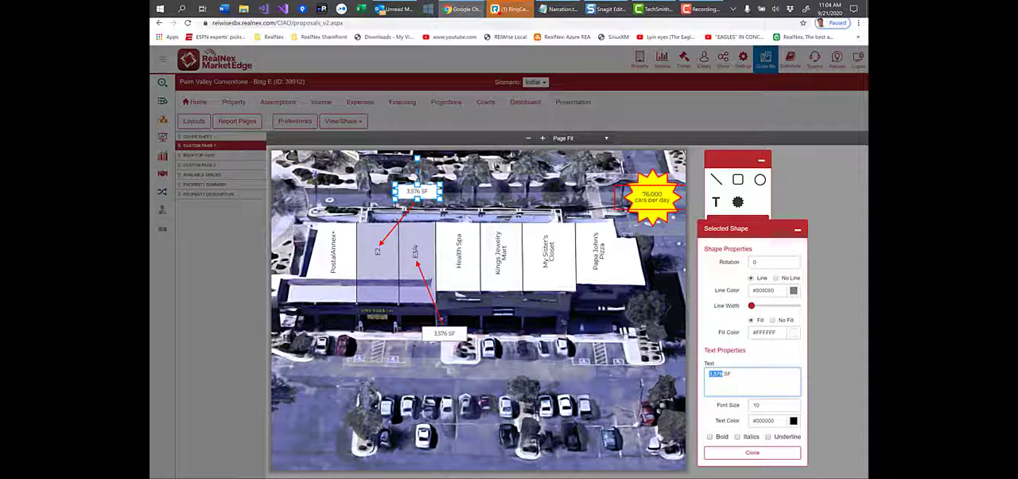
# - Change the text of the copied area label at the E2 arrow to "2,945 SF"
pyautogui.click(723, 372)
pyautogui.moveTo(723, 371); pyautogui.dragTo(678, 375)
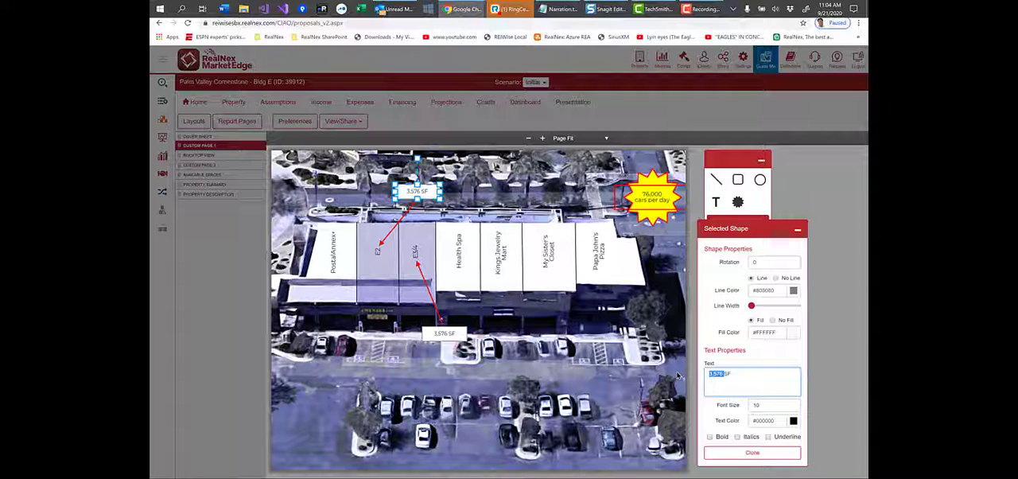
pyautogui.write('2.9')
pyautogui.write('45')
pyautogui.click(677, 375)
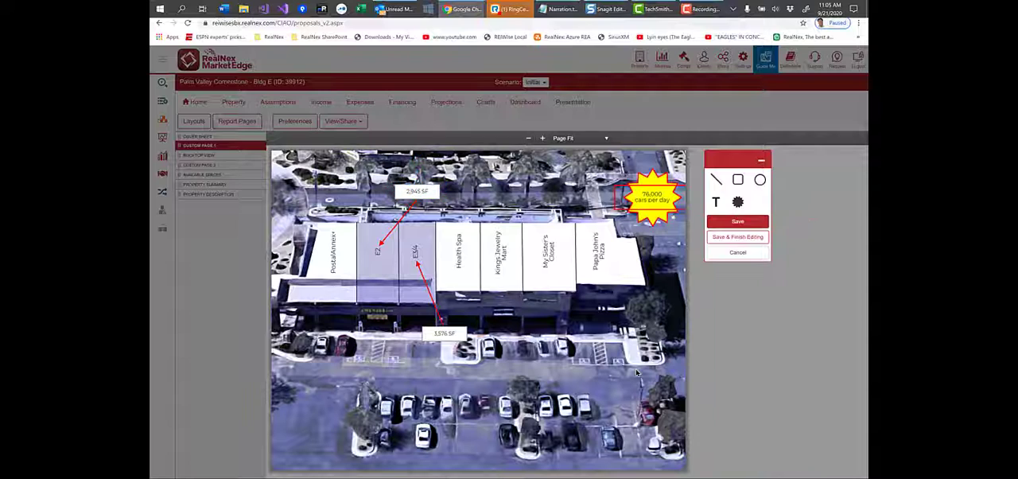
# - Add a second line reading "$12.50 sf/yr" to the 3,576 SF label
pyautogui.click(445, 334)
pyautogui.click(787, 372)
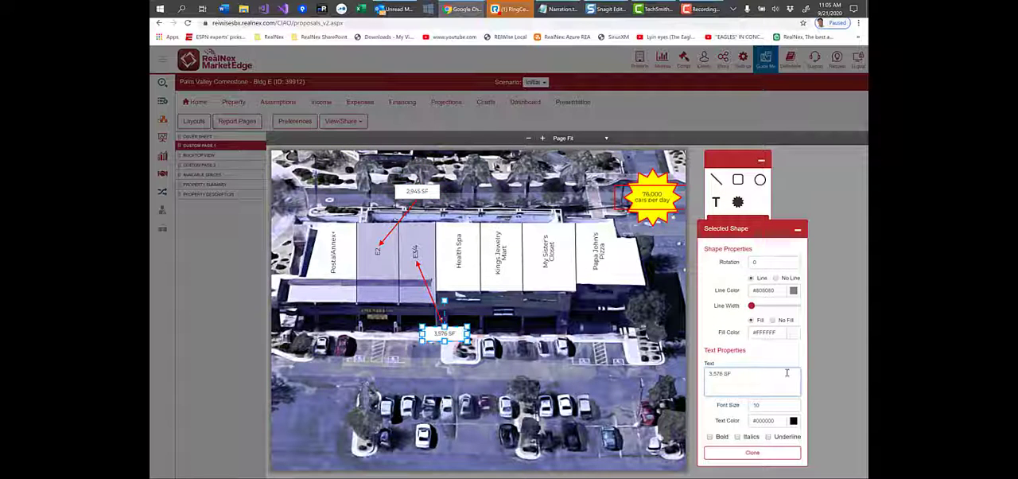
pyautogui.press('Return')
pyautogui.write('$12.50 sf/yr')
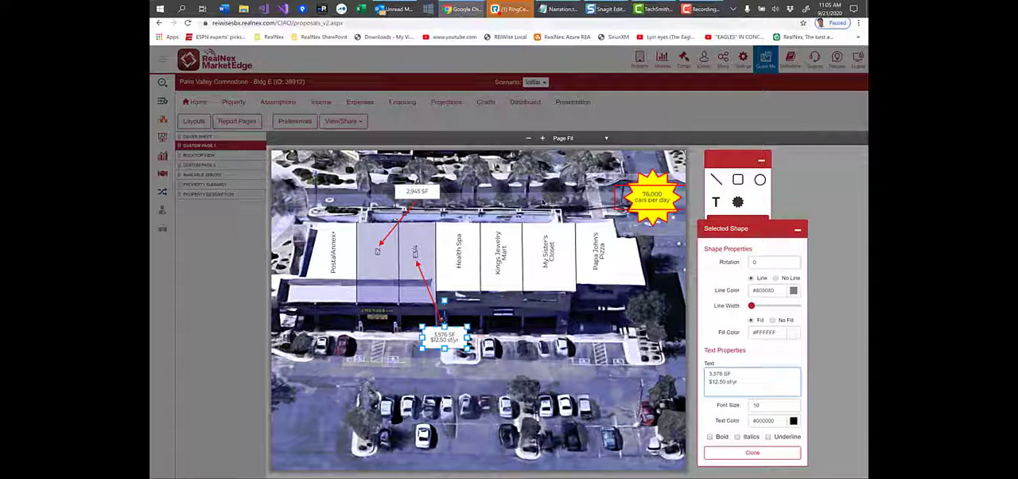
# - Start a second line of text in the 2,945 SF label
pyautogui.click(415, 191)
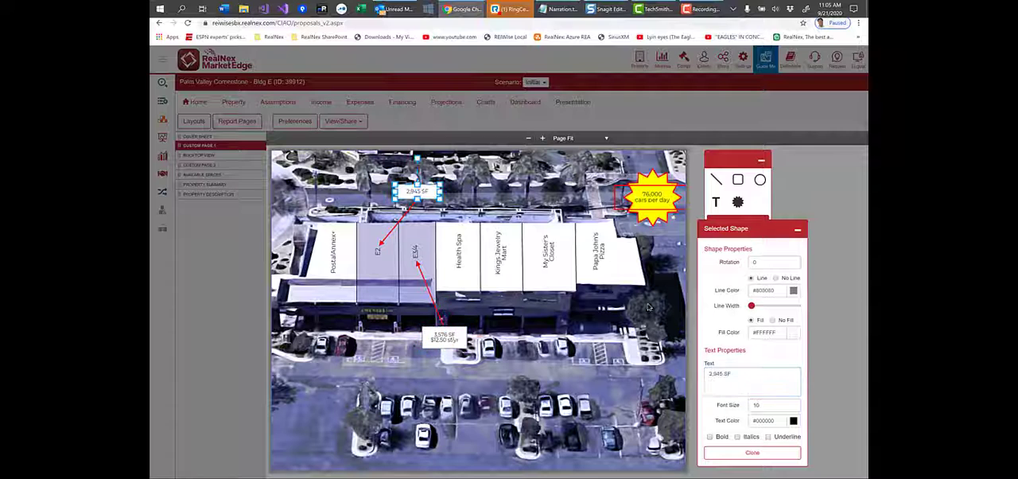
pyautogui.click(734, 375)
pyautogui.press('Return')
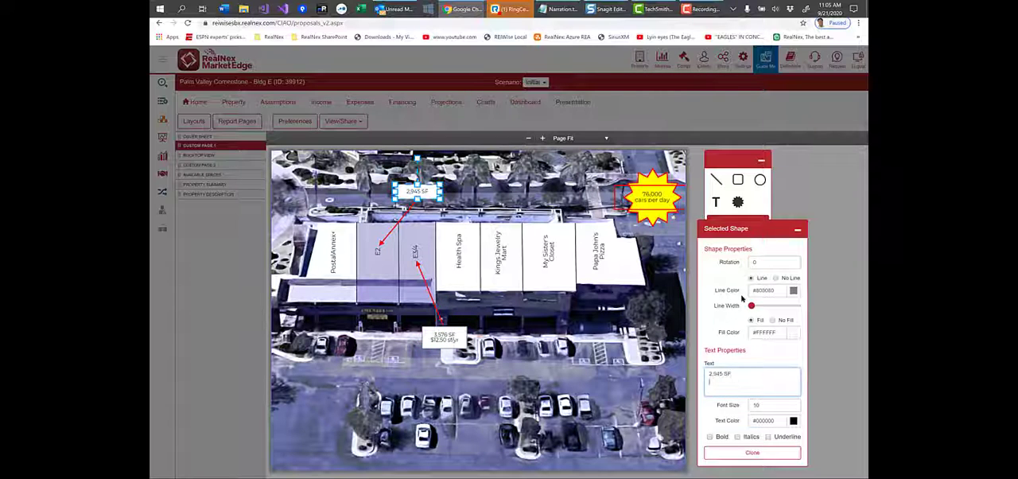